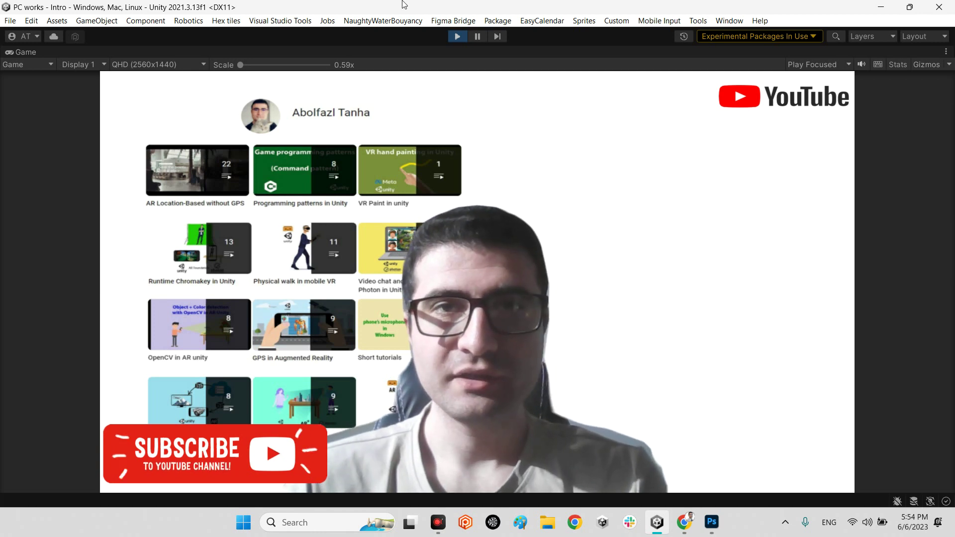
Stop the running intro scene, restore the Game view layout, and switch to the repository in Chrome
{"action": "left_click", "coordinate": [458, 37]}
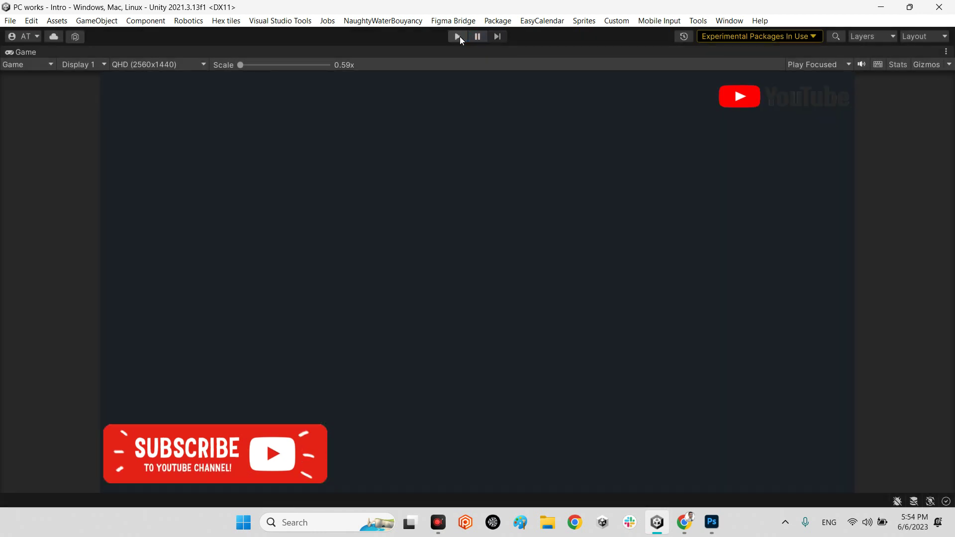
{"action": "double_click", "coordinate": [24, 53]}
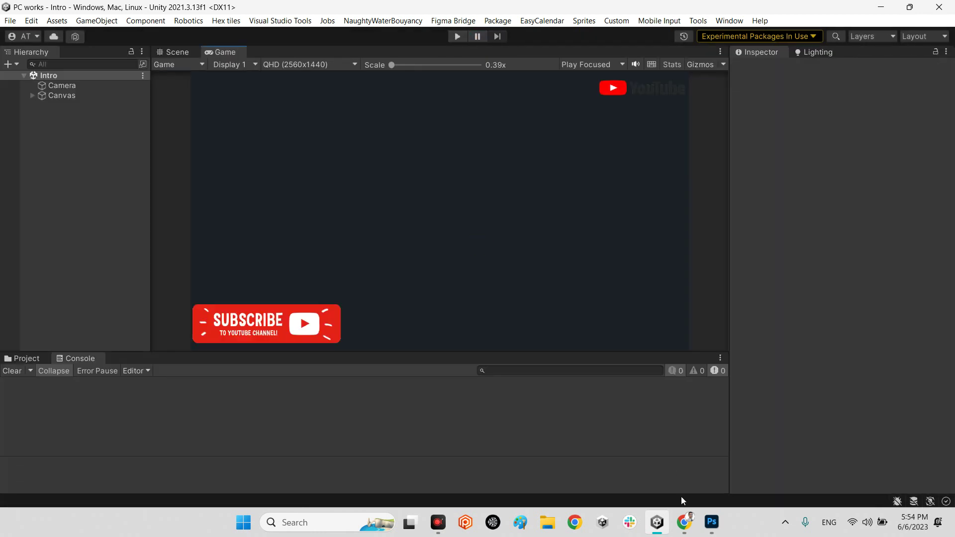
{"action": "left_click", "coordinate": [684, 522]}
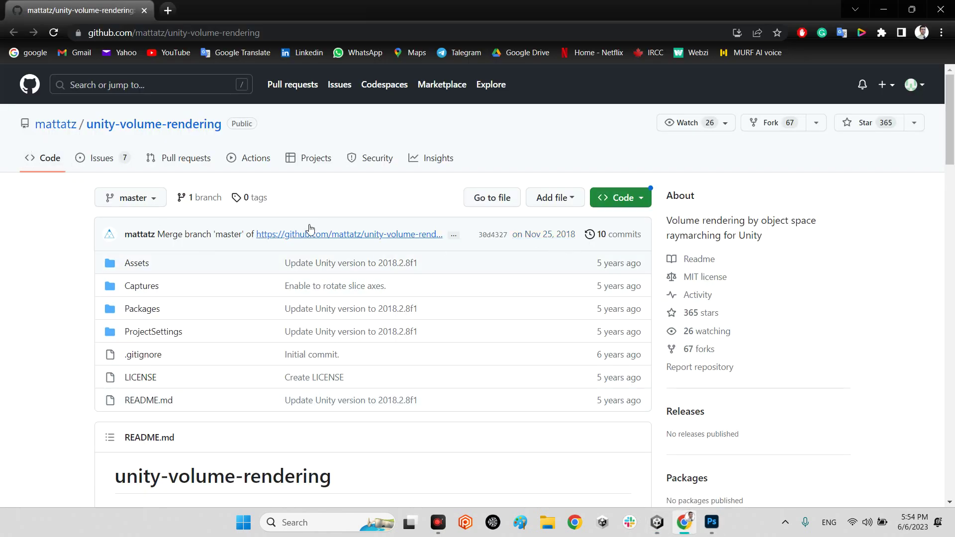
Check the repository's Code clone options, then open its Assets folder on GitHub
{"action": "mouse_move", "coordinate": [59, 130]}
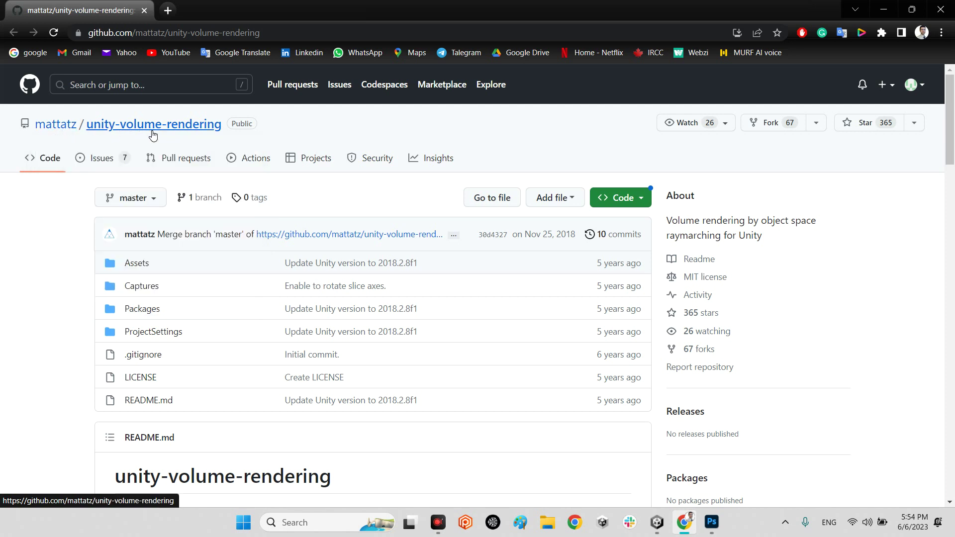
{"action": "left_click", "coordinate": [228, 33]}
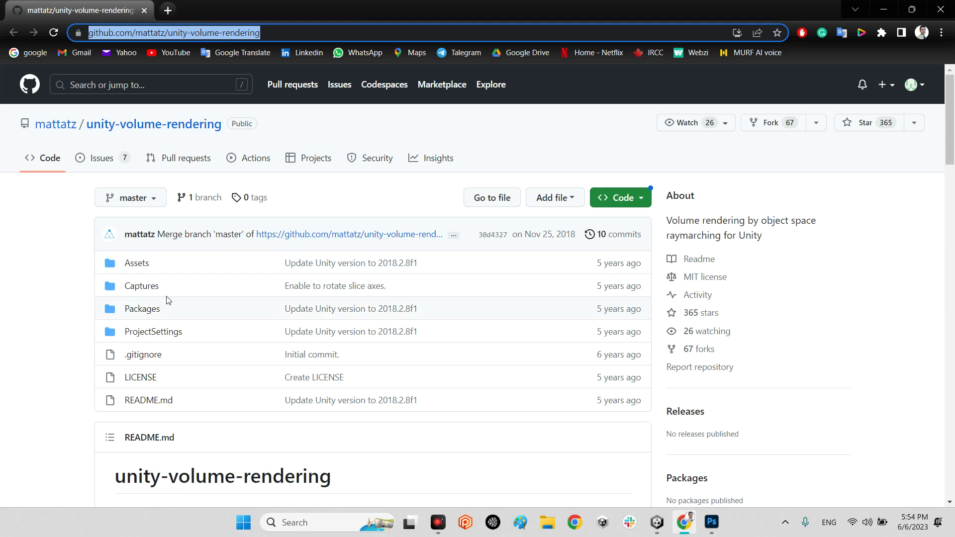
{"action": "left_click", "coordinate": [625, 198]}
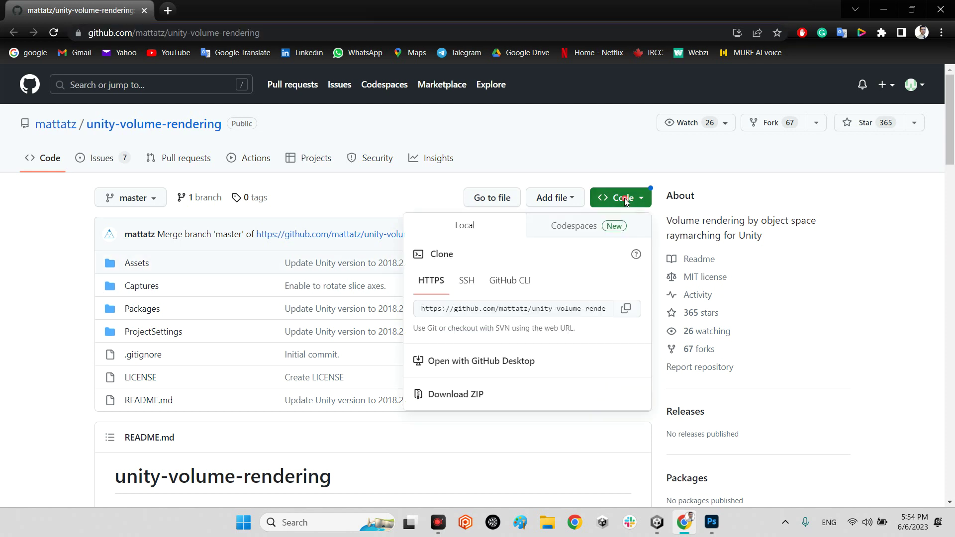
{"action": "left_click", "coordinate": [149, 273]}
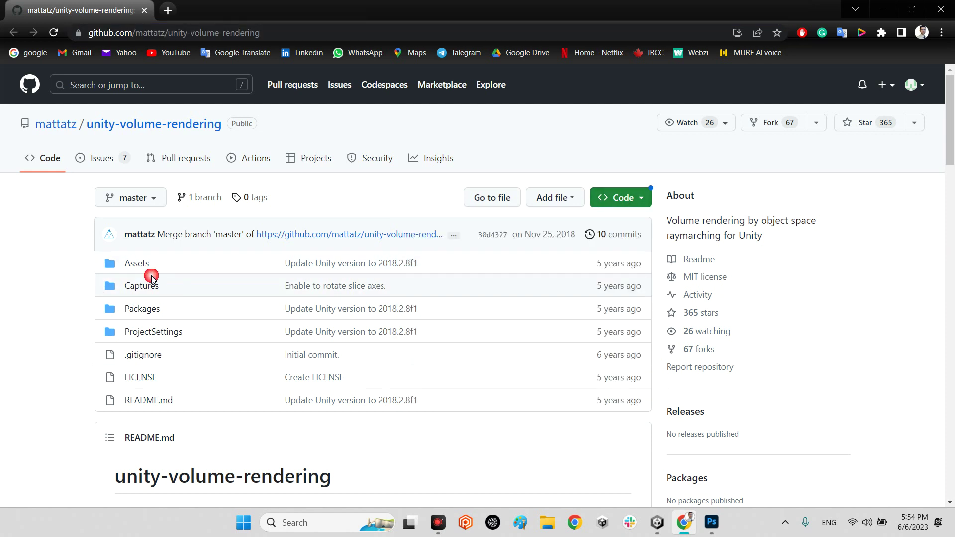
{"action": "left_click", "coordinate": [179, 272]}
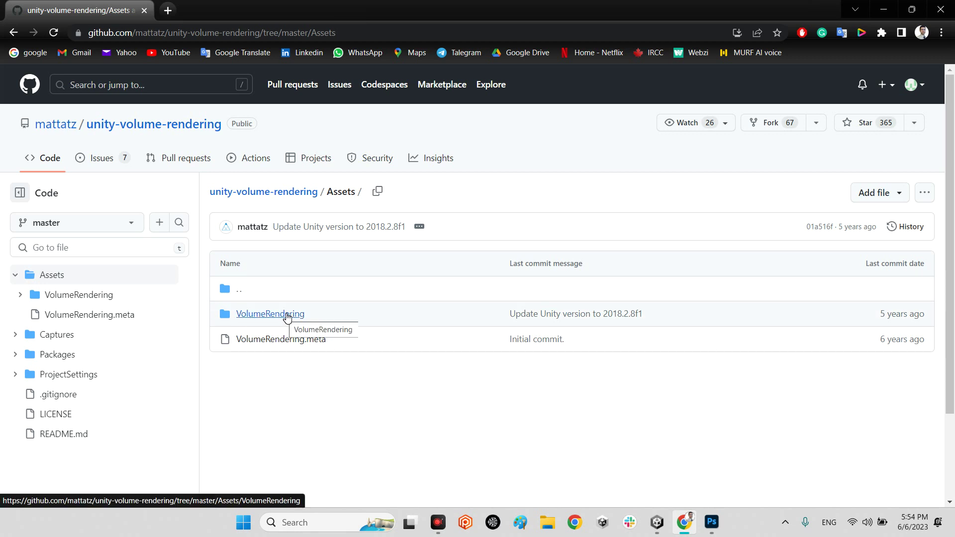
In Unity's Project browser, open VolumeRendering › Volumes and select the Bonsai1 raw file
{"action": "left_click", "coordinate": [527, 296]}
{"action": "left_click", "coordinate": [657, 523]}
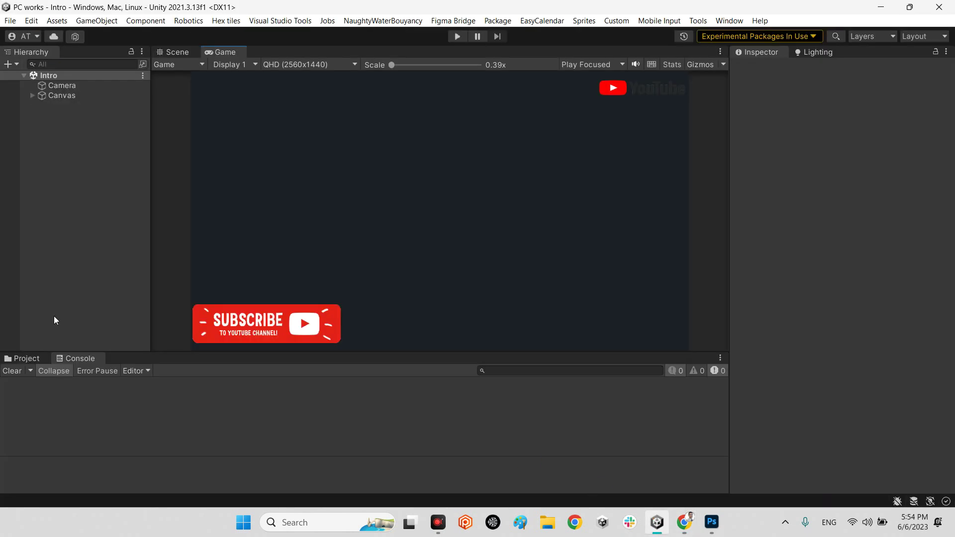
{"action": "left_click", "coordinate": [20, 359]}
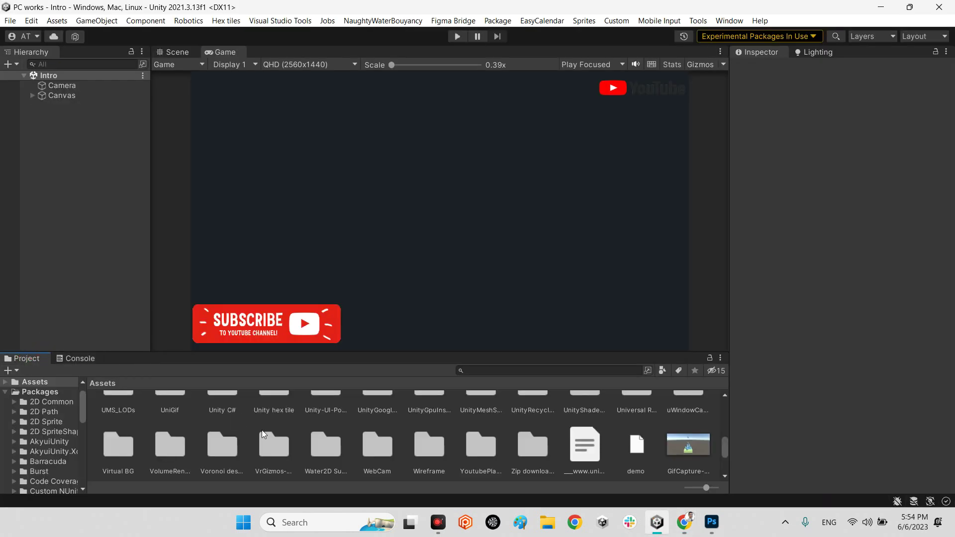
{"action": "double_click", "coordinate": [182, 446]}
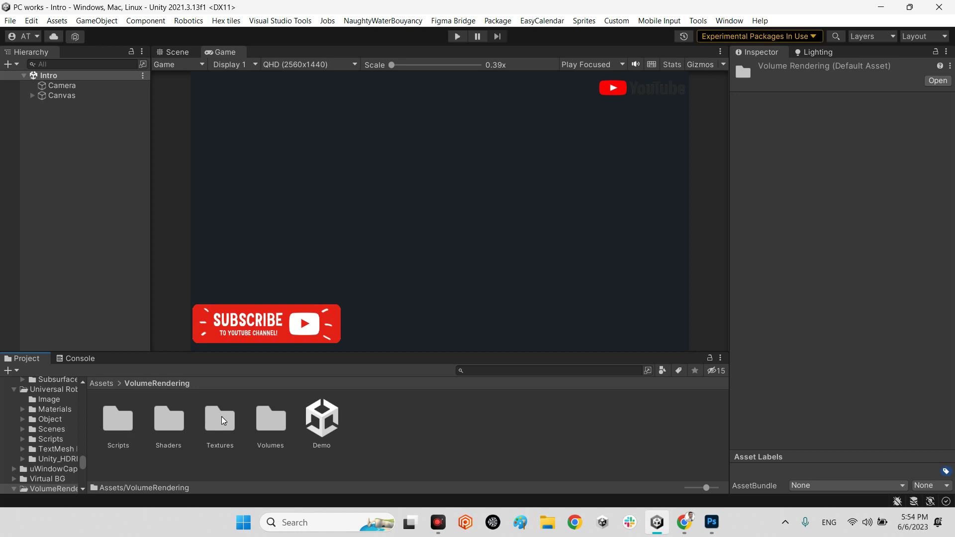
{"action": "double_click", "coordinate": [275, 416]}
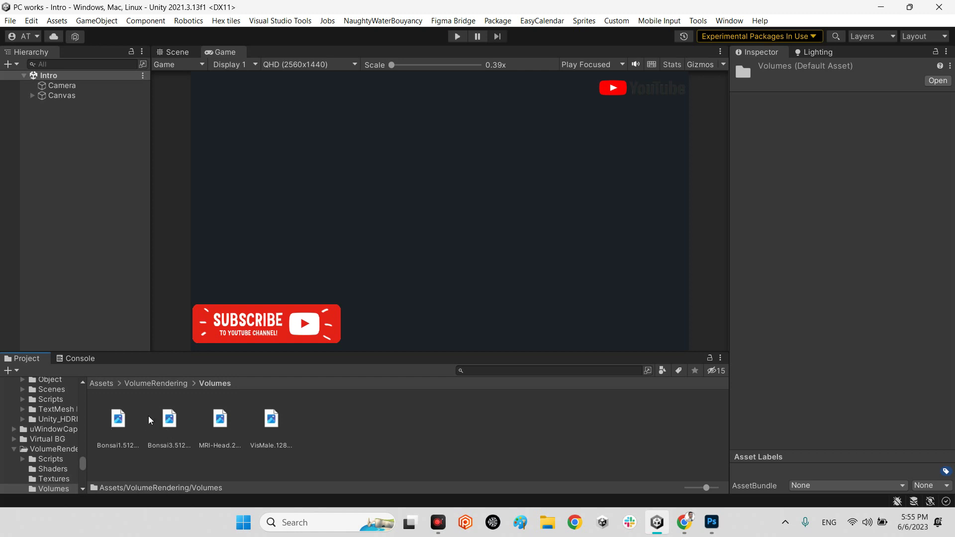
{"action": "left_click", "coordinate": [120, 422]}
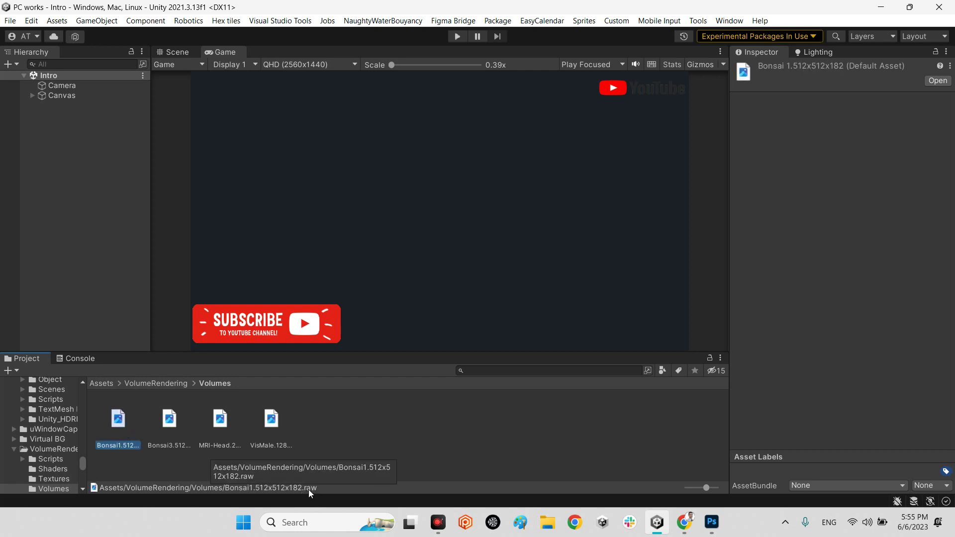
{"action": "left_click", "coordinate": [712, 522]}
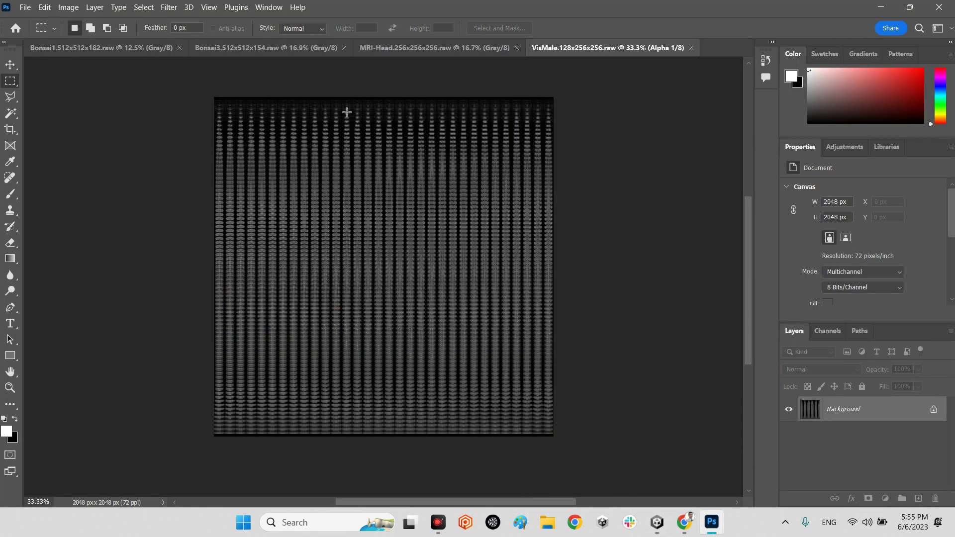
{"action": "left_click", "coordinate": [436, 48]}
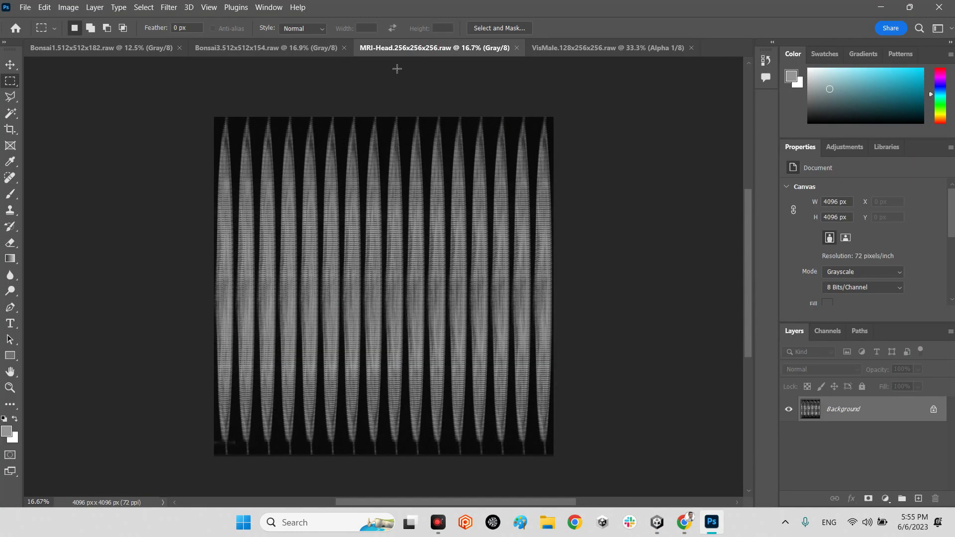
{"action": "left_click", "coordinate": [316, 47]}
{"action": "scroll", "coordinate": [352, 324], "scroll_direction": "down", "scroll_amount": 2}
{"action": "scroll", "coordinate": [272, 202], "scroll_direction": "up", "scroll_amount": 3}
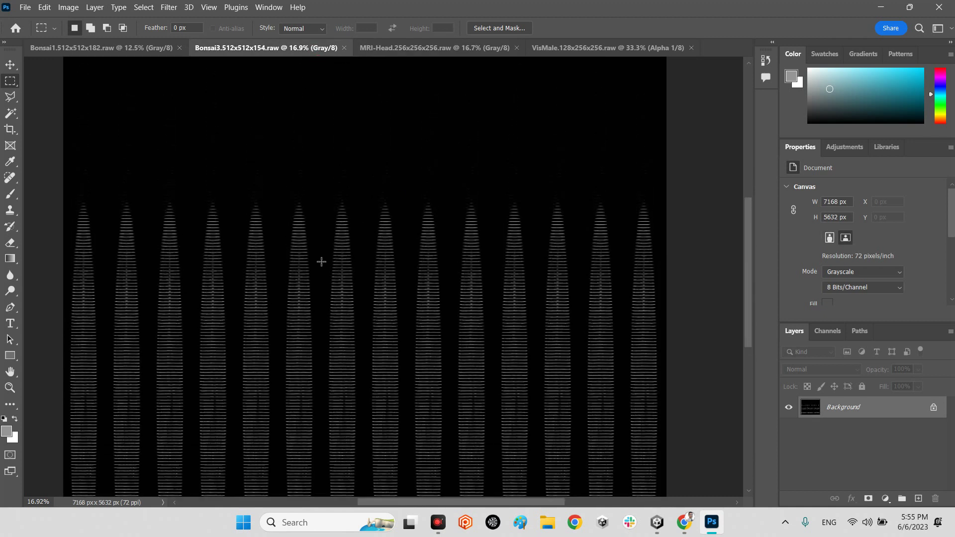
{"action": "left_click", "coordinate": [65, 49]}
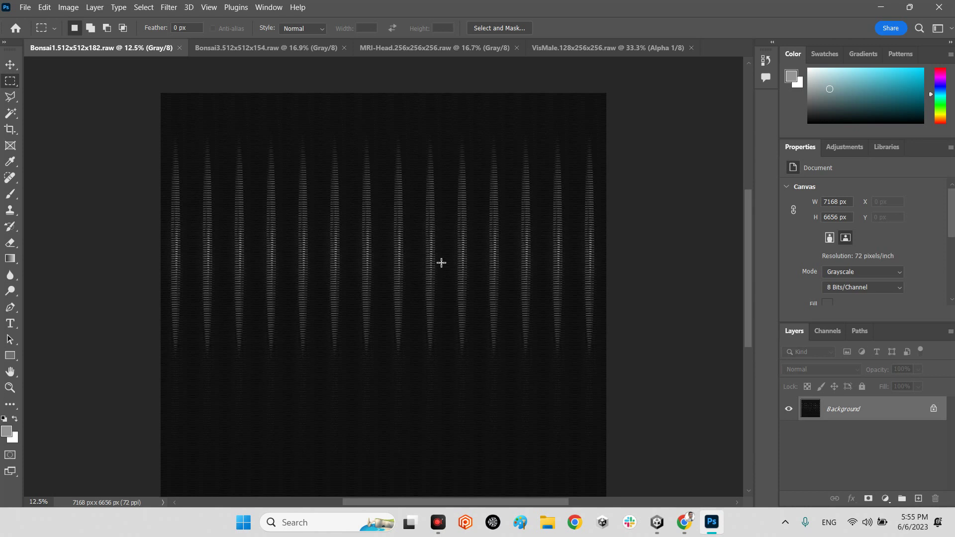
Open Window › VolumeAssetBuilder as a floating window and assign MRI-Head as its input raw file
{"action": "left_click", "coordinate": [656, 522]}
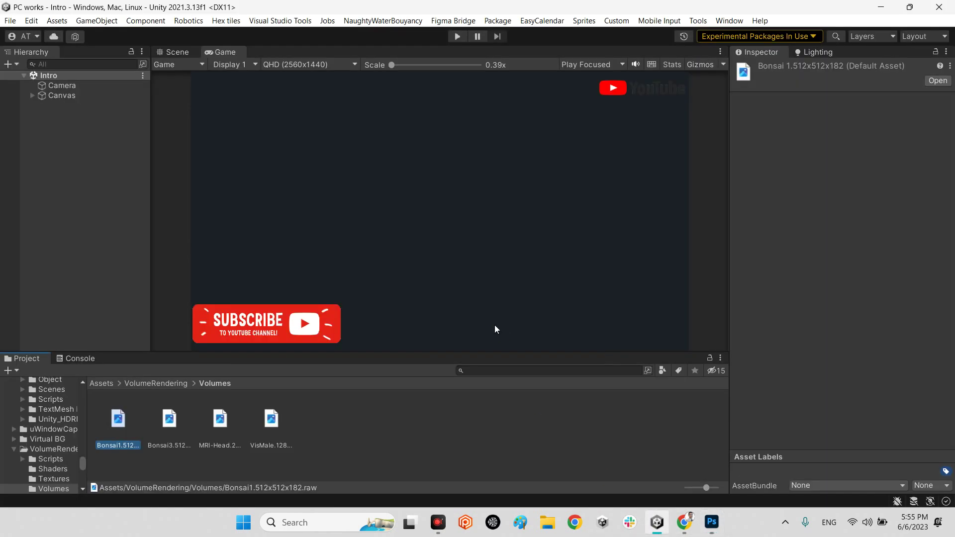
{"action": "left_click", "coordinate": [730, 21]}
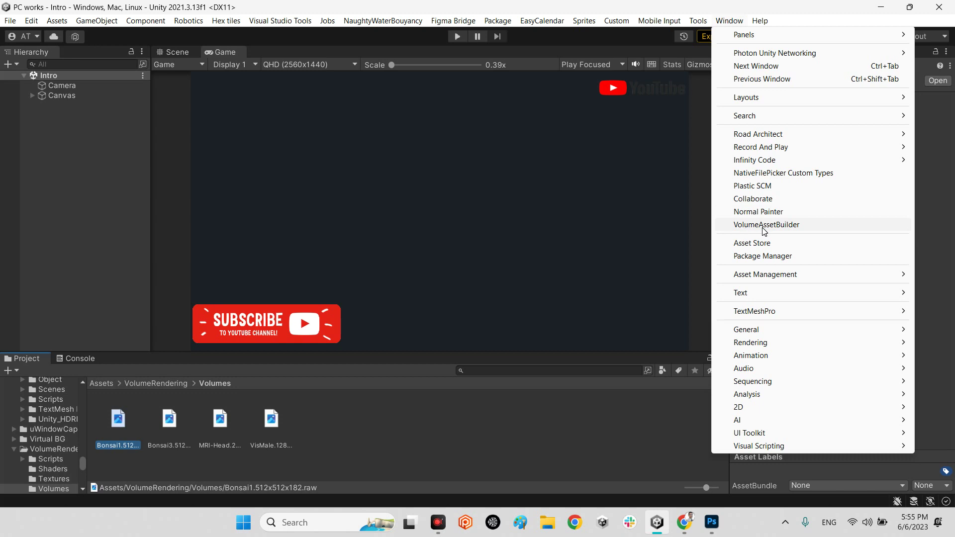
{"action": "left_click", "coordinate": [780, 225]}
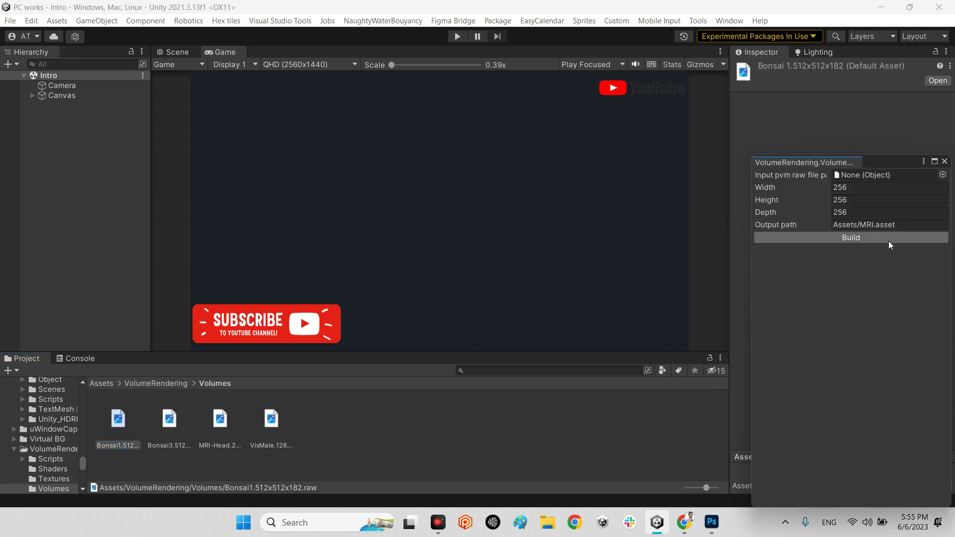
{"action": "left_click_drag", "start_coordinate": [811, 158], "coordinate": [797, 156]}
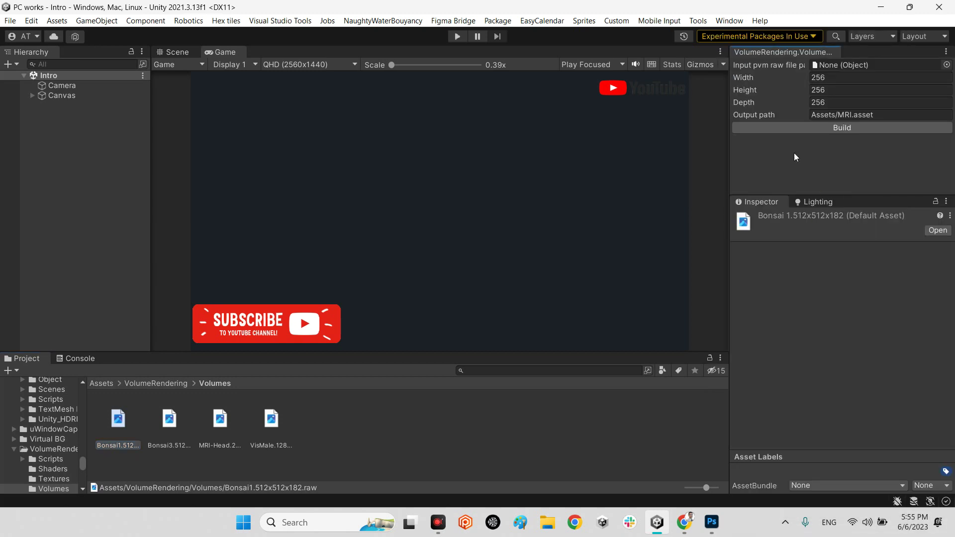
{"action": "left_click_drag", "start_coordinate": [775, 58], "coordinate": [755, 181]}
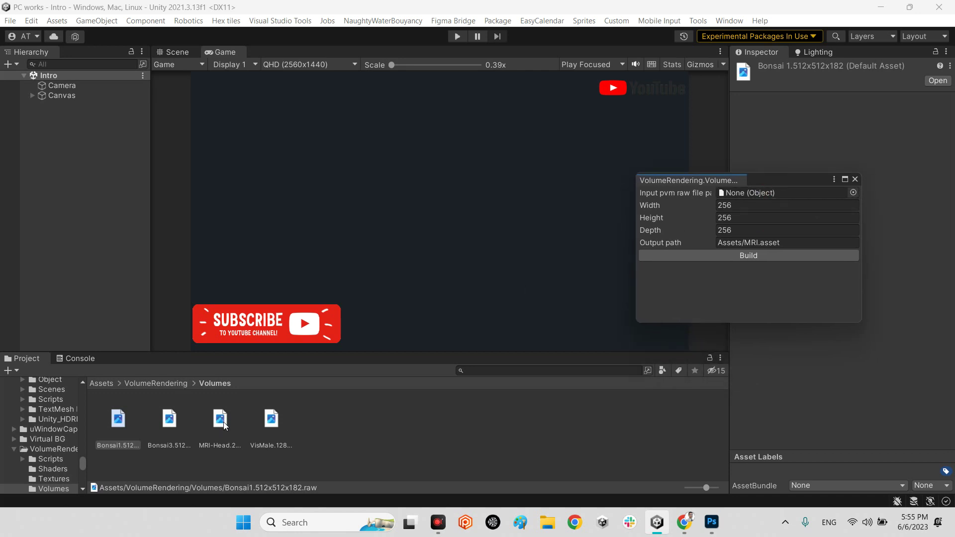
{"action": "left_click_drag", "start_coordinate": [225, 426], "coordinate": [764, 196]}
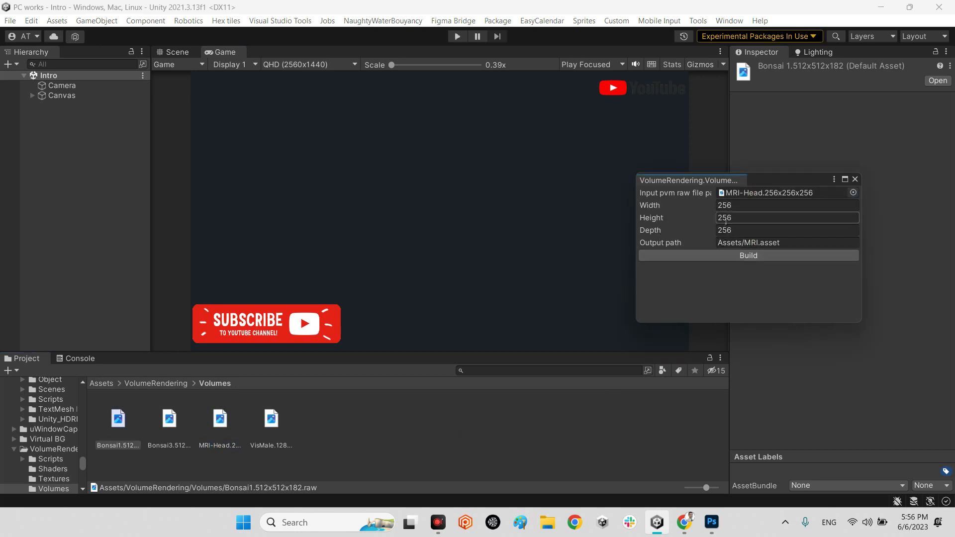
Build the MRI-Head volume to Assets/MRI.asset, then close the volume asset builder window
{"action": "left_click", "coordinate": [742, 244]}
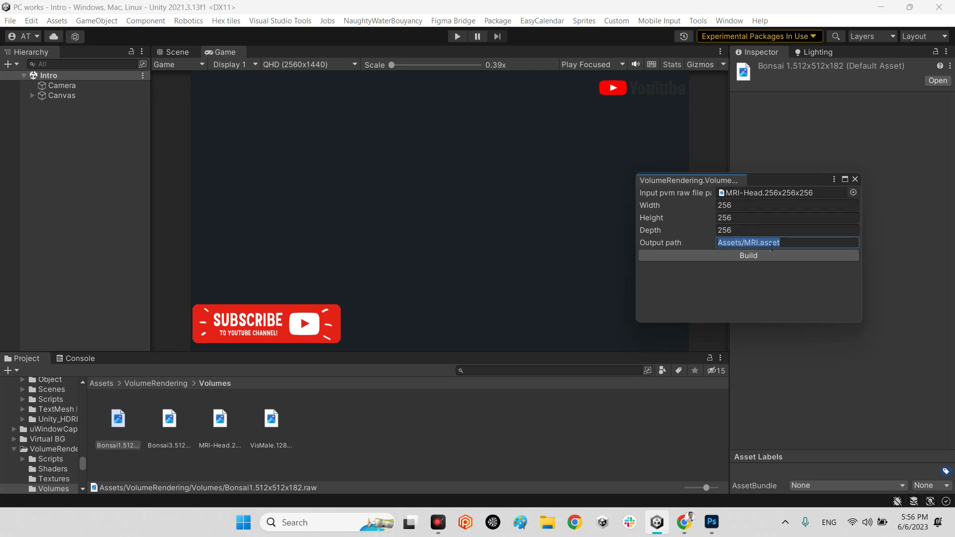
{"action": "left_click", "coordinate": [733, 254]}
{"action": "left_click", "coordinate": [754, 254]}
{"action": "left_click", "coordinate": [760, 255]}
{"action": "left_click", "coordinate": [856, 179]}
Select the new MRI 3D texture in Assets and rotate its Inspector preview
{"action": "left_click", "coordinate": [102, 383]}
{"action": "left_click", "coordinate": [120, 409]}
{"action": "scroll", "coordinate": [346, 452], "scroll_direction": "down", "scroll_amount": 10}
{"action": "left_click", "coordinate": [171, 429]}
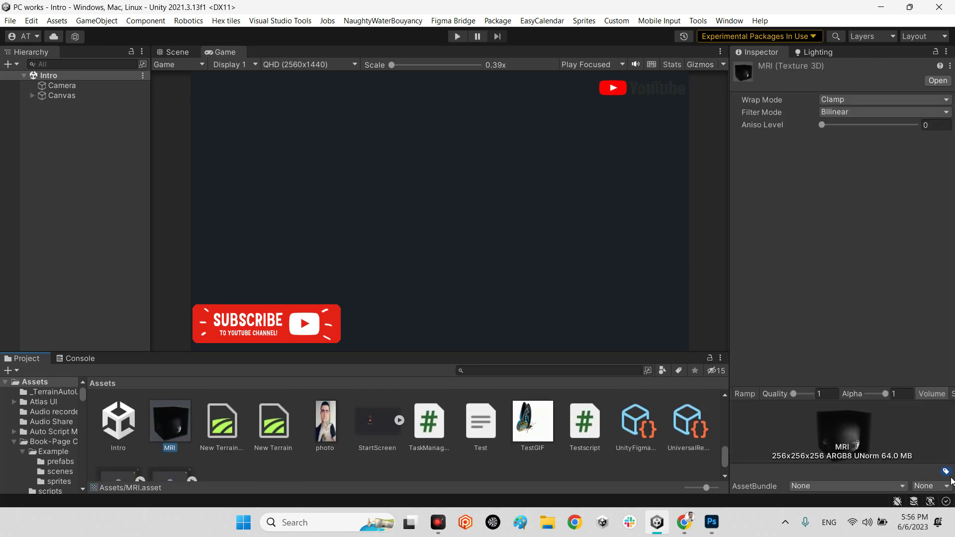
{"action": "mouse_move", "coordinate": [831, 426]}
{"action": "left_mouse_down"}
{"action": "mouse_move", "coordinate": [813, 433]}
{"action": "mouse_move", "coordinate": [873, 432]}
{"action": "mouse_move", "coordinate": [895, 419]}
{"action": "mouse_move", "coordinate": [847, 426]}
{"action": "mouse_move", "coordinate": [918, 433]}
{"action": "mouse_move", "coordinate": [882, 425]}
{"action": "mouse_move", "coordinate": [845, 434]}
{"action": "mouse_move", "coordinate": [890, 432]}
{"action": "mouse_move", "coordinate": [857, 410]}
{"action": "left_mouse_up"}
Clear the selection and open the VolumeRendering folder in the Project grid
{"action": "left_click", "coordinate": [119, 450]}
{"action": "left_click", "coordinate": [180, 435]}
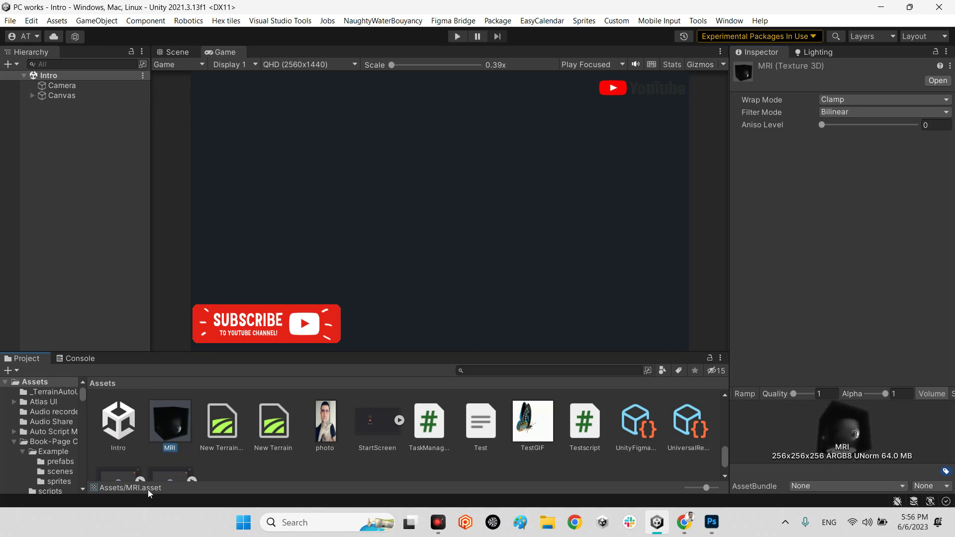
{"action": "left_click", "coordinate": [237, 475]}
{"action": "scroll", "coordinate": [288, 442], "scroll_direction": "up", "scroll_amount": 3}
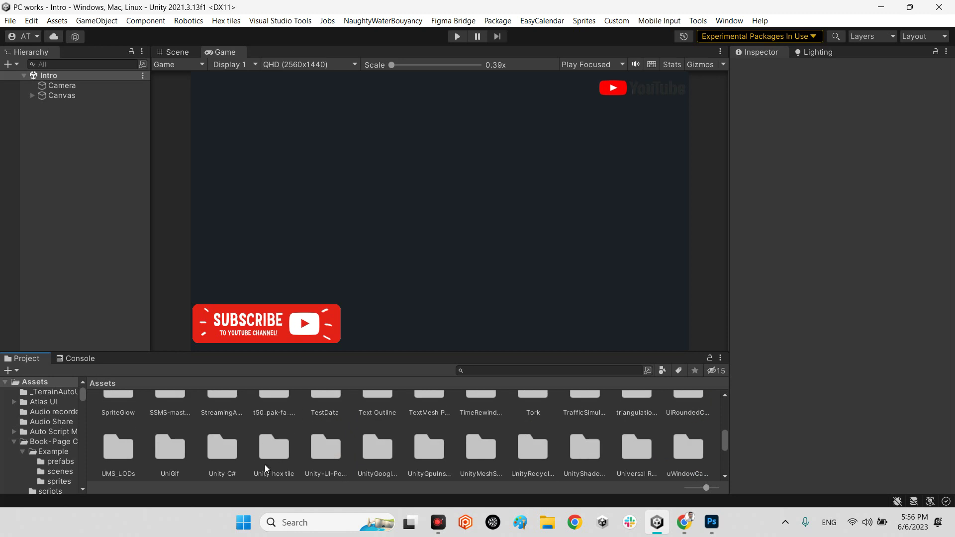
{"action": "scroll", "coordinate": [265, 465], "scroll_direction": "down", "scroll_amount": 3}
{"action": "left_click", "coordinate": [166, 414]}
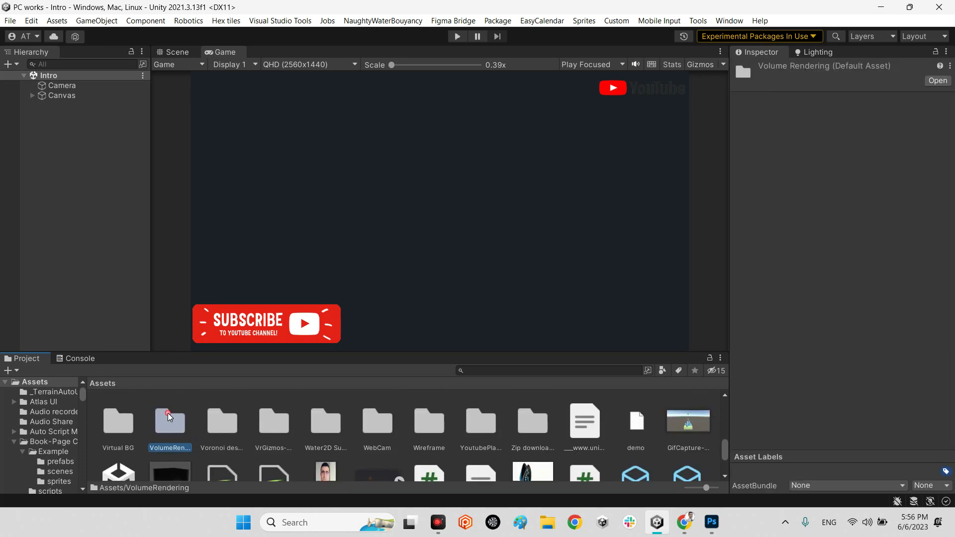
{"action": "double_click", "coordinate": [163, 416]}
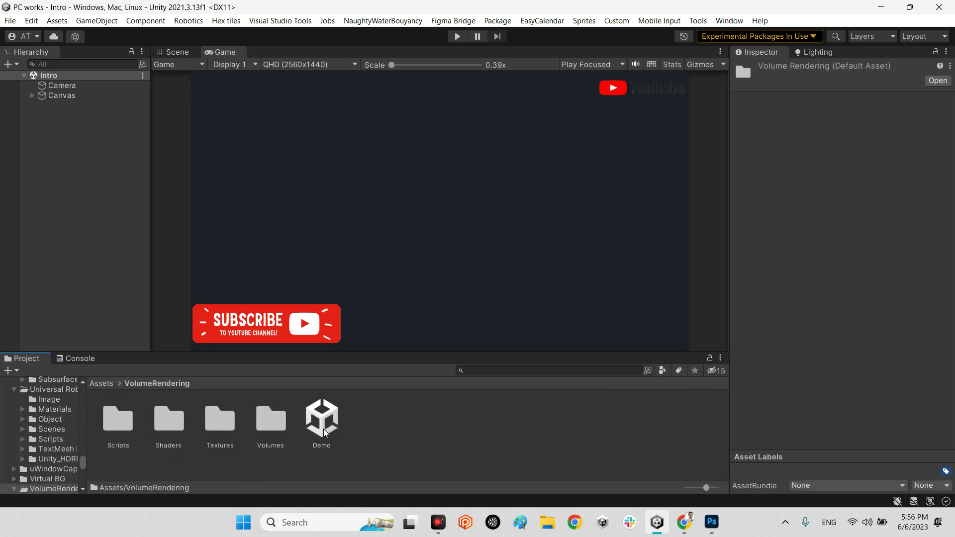
Open the Demo scene and set the Game view to 16:9 Aspect
{"action": "double_click", "coordinate": [323, 429]}
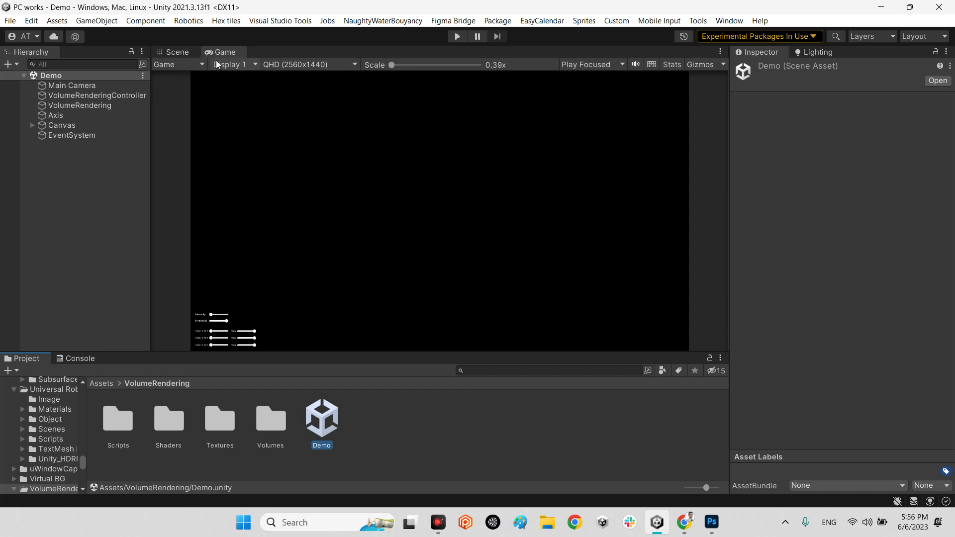
{"action": "left_click", "coordinate": [281, 65]}
{"action": "left_click", "coordinate": [271, 118]}
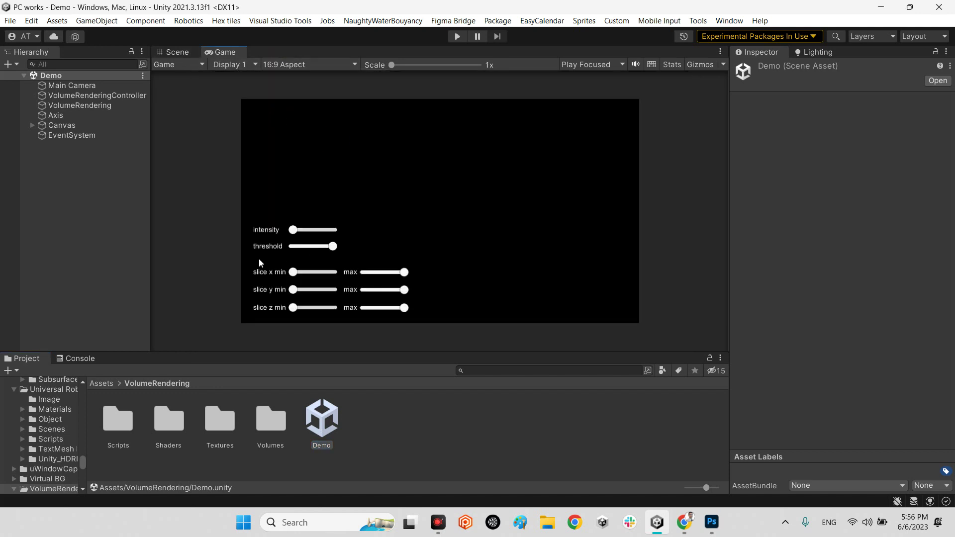
Inspect the Main Camera and VolumeRenderingController in the Scene view, then return to the Game view
{"action": "left_click", "coordinate": [177, 52]}
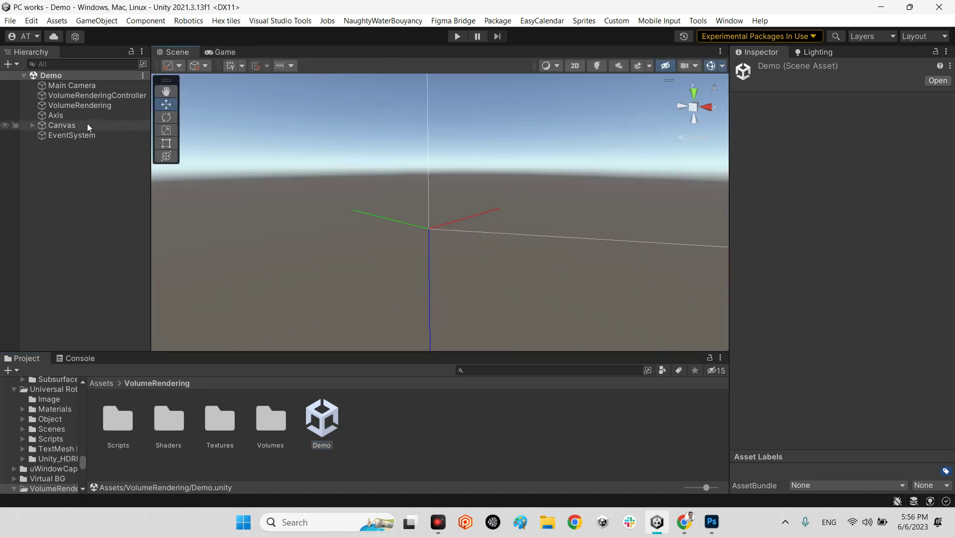
{"action": "left_click", "coordinate": [82, 88]}
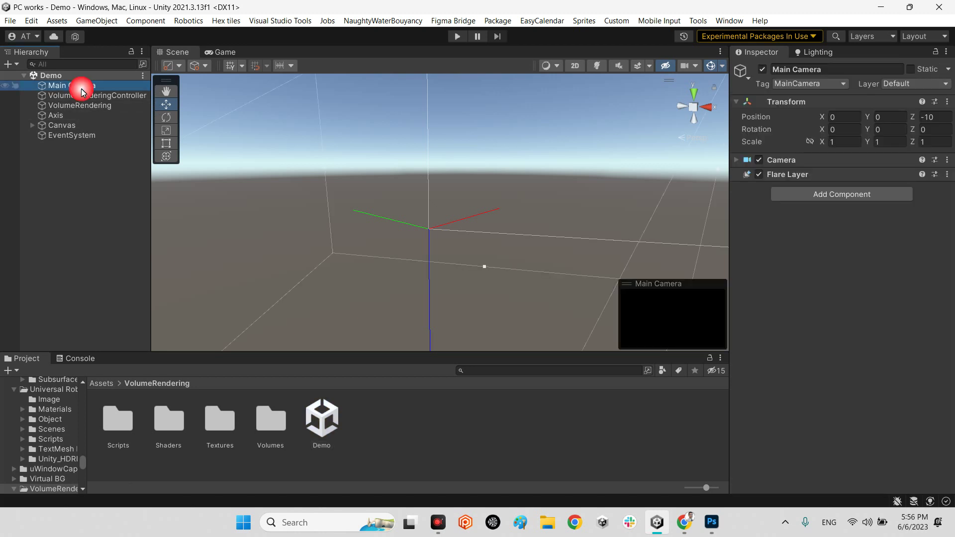
{"action": "left_click", "coordinate": [89, 98]}
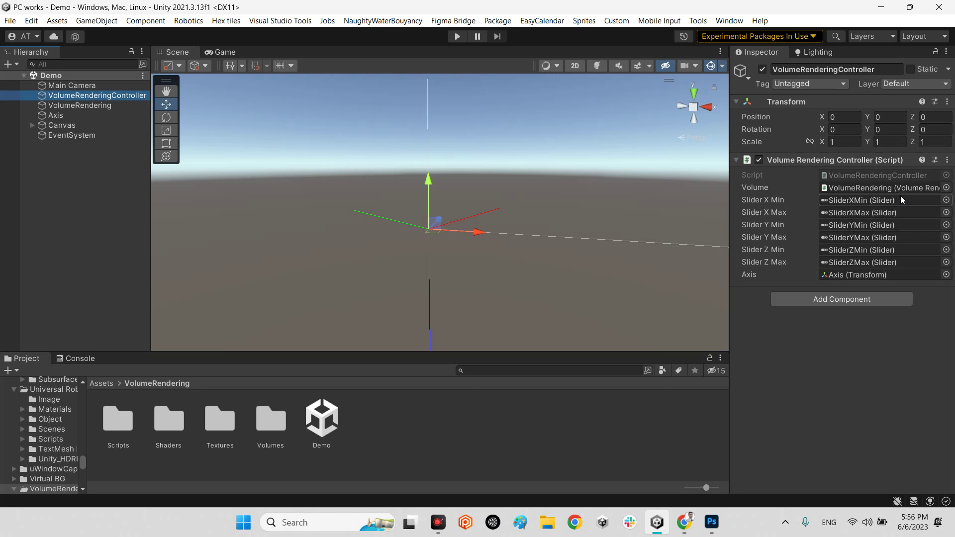
{"action": "left_click", "coordinate": [217, 53]}
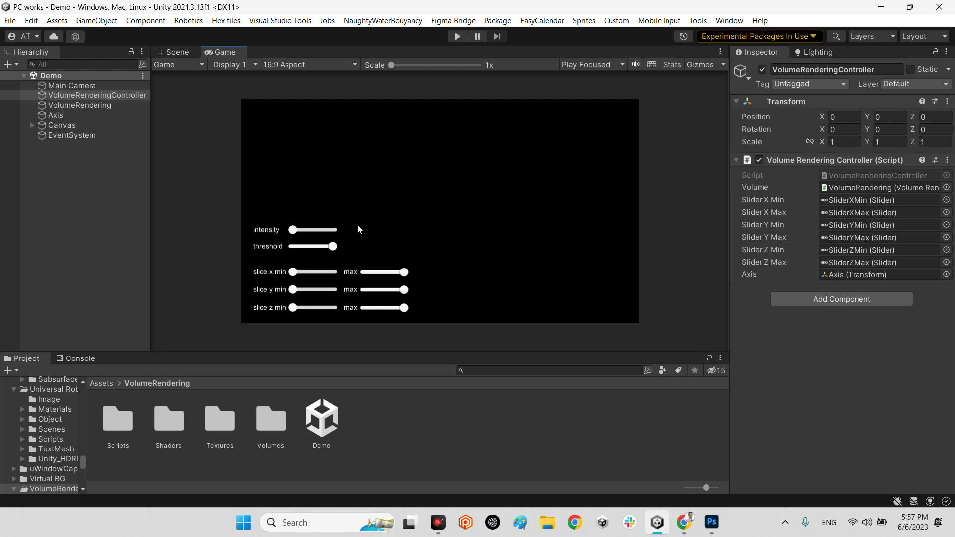
Assign VisMale-128x256x256 to the VolumeRendering object's Volume field and enter Play mode
{"action": "left_click", "coordinate": [89, 105]}
{"action": "scroll", "coordinate": [836, 289], "scroll_direction": "down", "scroll_amount": 1}
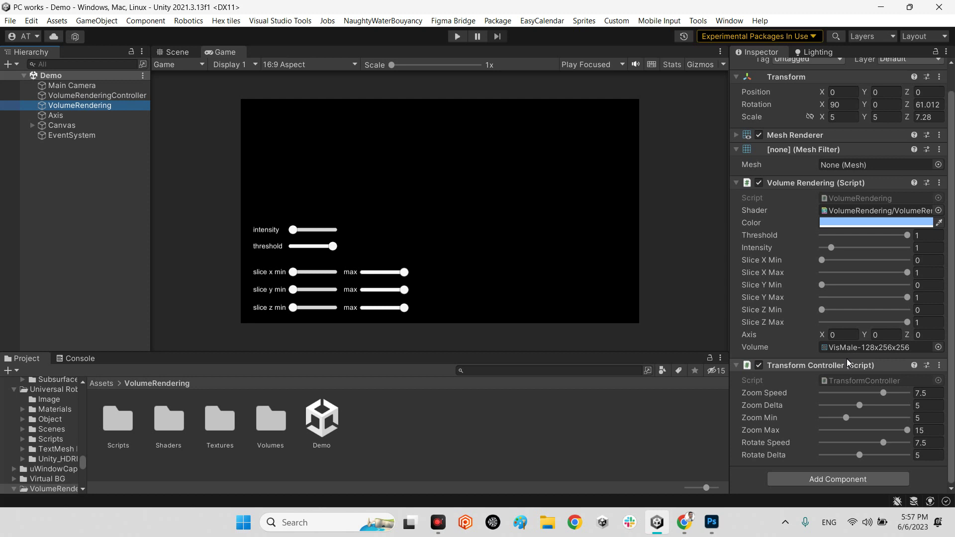
{"action": "left_click", "coordinate": [939, 348]}
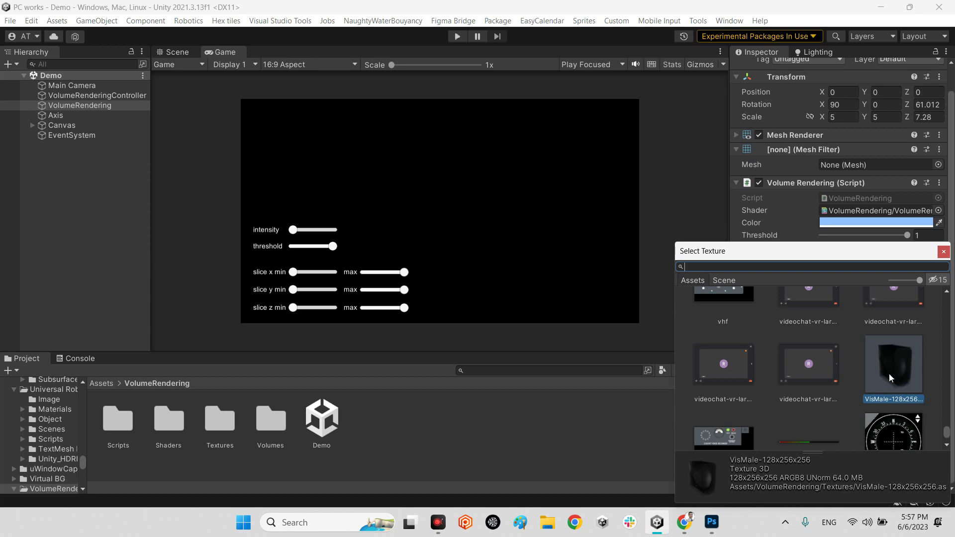
{"action": "left_click", "coordinate": [942, 252]}
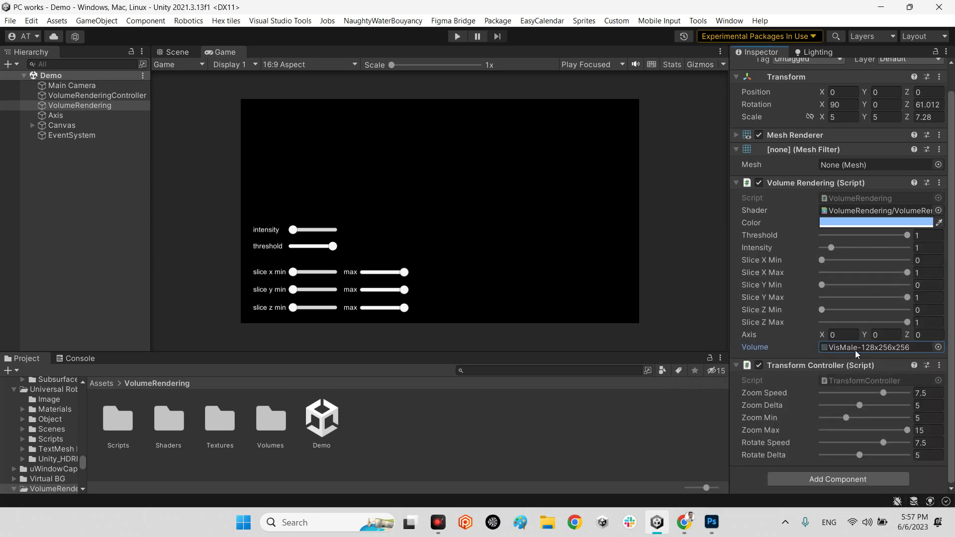
{"action": "left_click", "coordinate": [462, 36]}
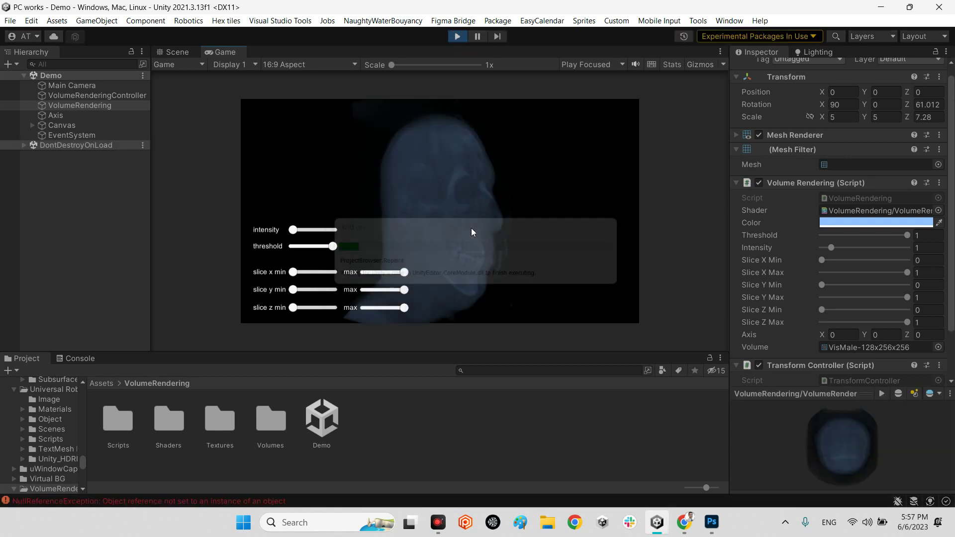
Slice the skull render to Slice X Min 0.65625 while rotating it, then orbit it in Scene view
{"action": "left_click_drag", "start_coordinate": [475, 253], "coordinate": [347, 257]}
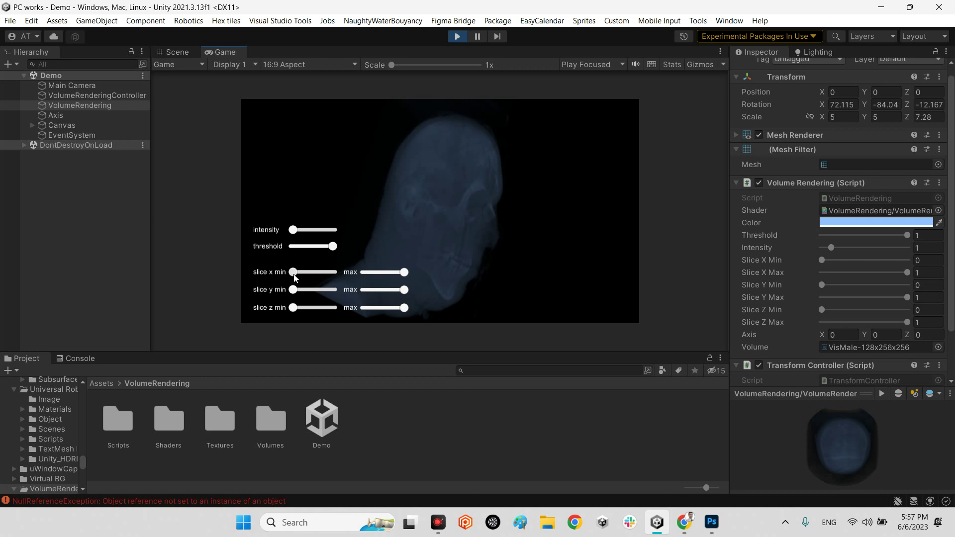
{"action": "left_click_drag", "start_coordinate": [294, 275], "coordinate": [315, 275]}
{"action": "left_click_drag", "start_coordinate": [416, 249], "coordinate": [425, 226]}
{"action": "left_click", "coordinate": [354, 258]}
{"action": "mouse_move", "coordinate": [313, 273]}
{"action": "left_mouse_down"}
{"action": "mouse_move", "coordinate": [327, 274]}
{"action": "mouse_move", "coordinate": [299, 273]}
{"action": "mouse_move", "coordinate": [330, 274]}
{"action": "mouse_move", "coordinate": [300, 274]}
{"action": "mouse_move", "coordinate": [329, 272]}
{"action": "mouse_move", "coordinate": [303, 274]}
{"action": "mouse_move", "coordinate": [322, 266]}
{"action": "left_mouse_up"}
{"action": "left_click_drag", "start_coordinate": [375, 240], "coordinate": [489, 222]}
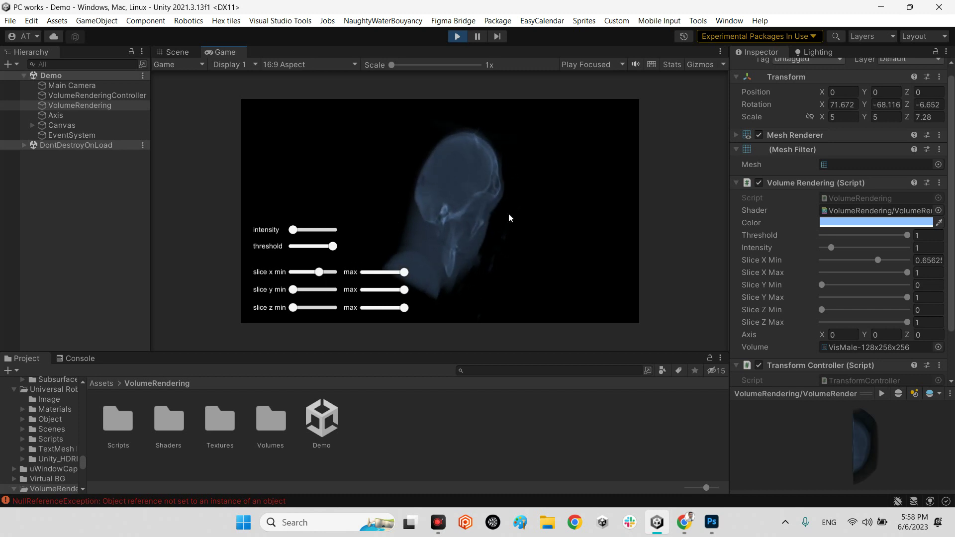
{"action": "left_click", "coordinate": [186, 50]}
{"action": "left_click_drag", "start_coordinate": [429, 229], "coordinate": [324, 140], "text": "alt"}
In the Game view, try maximum intensity and deeper X slices while rotating the skull render
{"action": "left_click_drag", "start_coordinate": [487, 228], "coordinate": [489, 257], "text": "alt"}
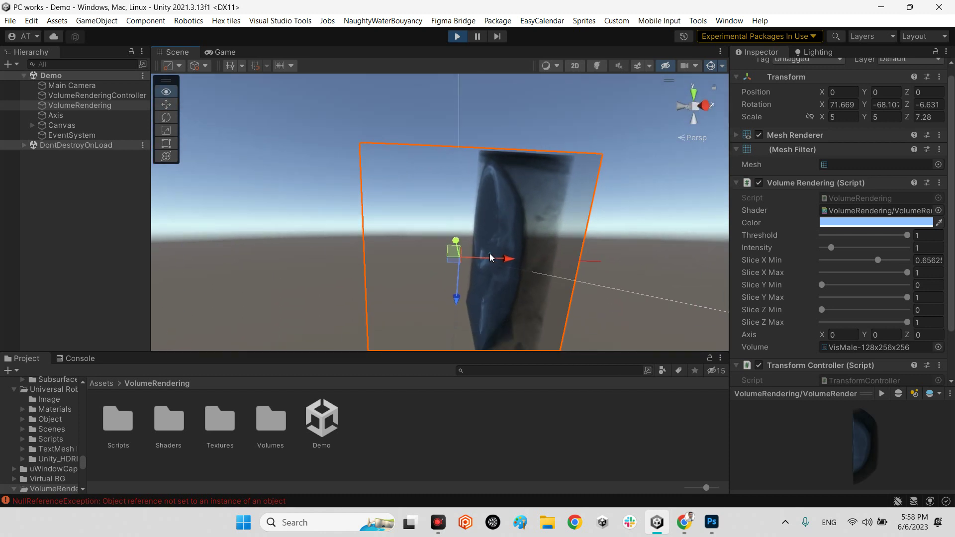
{"action": "left_click", "coordinate": [224, 51]}
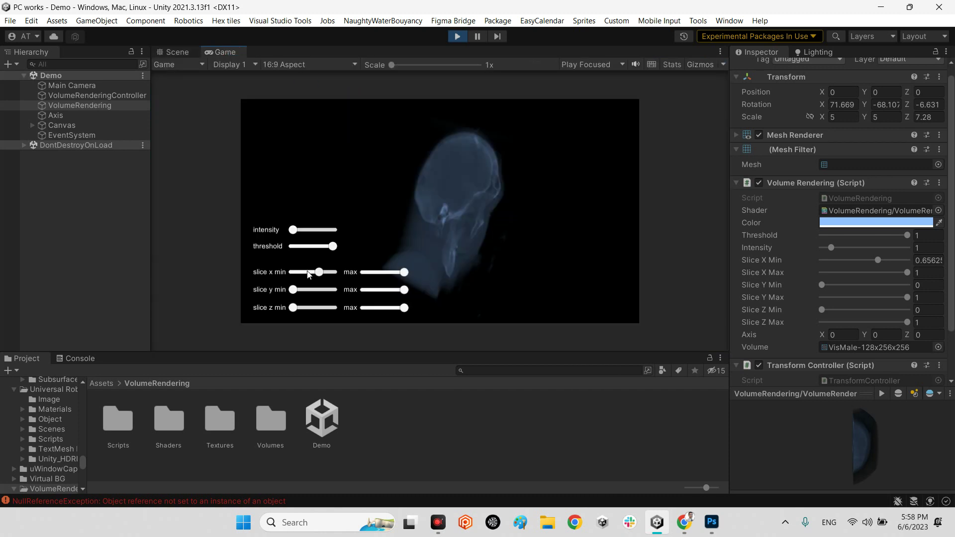
{"action": "mouse_move", "coordinate": [311, 273]}
{"action": "left_mouse_down"}
{"action": "mouse_move", "coordinate": [321, 273]}
{"action": "mouse_move", "coordinate": [300, 273]}
{"action": "mouse_move", "coordinate": [327, 280]}
{"action": "mouse_move", "coordinate": [297, 275]}
{"action": "left_mouse_up"}
{"action": "left_click_drag", "start_coordinate": [294, 233], "coordinate": [334, 231]}
{"action": "left_click_drag", "start_coordinate": [453, 255], "coordinate": [437, 241]}
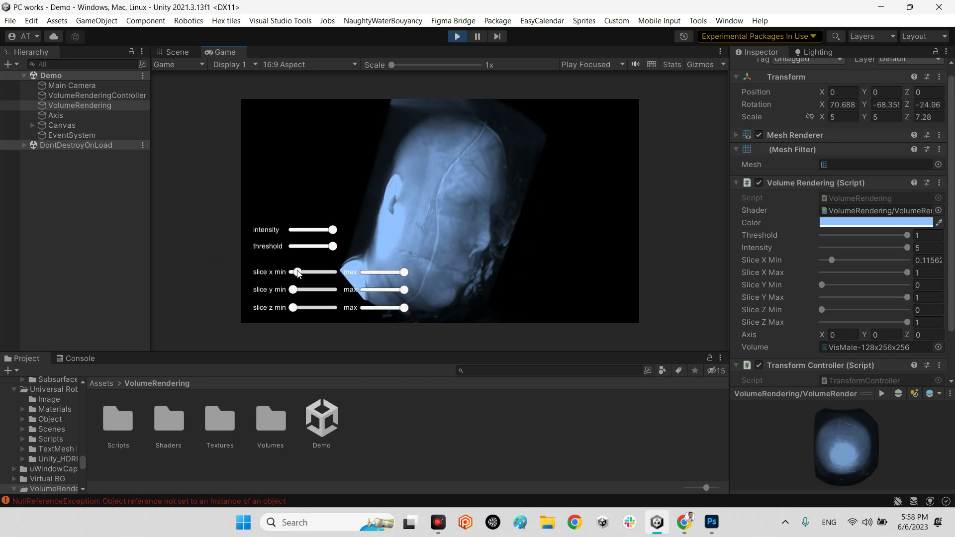
{"action": "left_click_drag", "start_coordinate": [297, 272], "coordinate": [312, 272]}
{"action": "left_click_drag", "start_coordinate": [445, 247], "coordinate": [304, 272]}
{"action": "left_click_drag", "start_coordinate": [333, 230], "coordinate": [315, 229]}
{"action": "mouse_move", "coordinate": [304, 272]}
{"action": "left_mouse_down"}
{"action": "mouse_move", "coordinate": [314, 270]}
{"action": "mouse_move", "coordinate": [293, 272]}
{"action": "left_mouse_up"}
Stop the scene and drag the MRI texture from the Assets root into the Volume field
{"action": "left_click", "coordinate": [457, 37]}
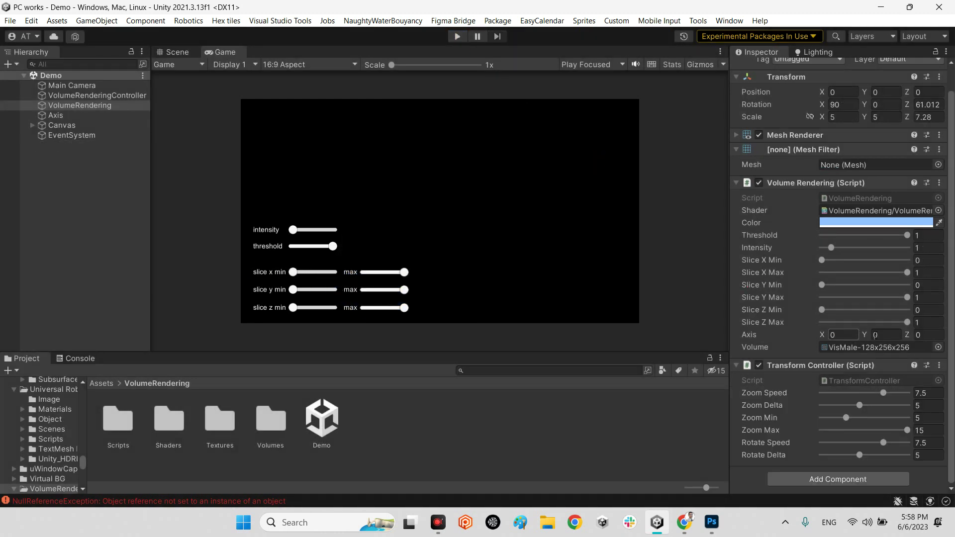
{"action": "left_click", "coordinate": [109, 384]}
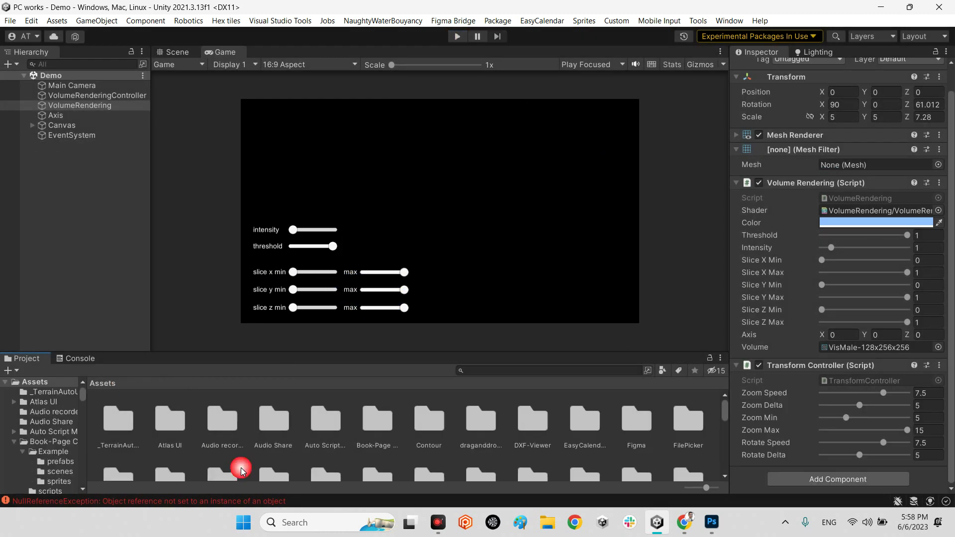
{"action": "scroll", "coordinate": [243, 467], "scroll_direction": "down", "scroll_amount": 10}
{"action": "left_click_drag", "start_coordinate": [172, 441], "coordinate": [836, 427]}
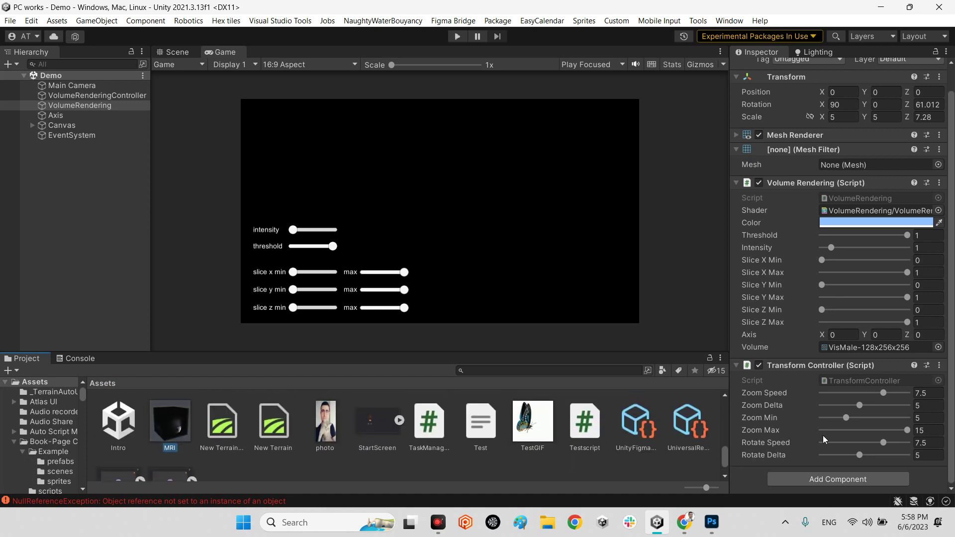
{"action": "left_click_drag", "start_coordinate": [874, 348], "coordinate": [874, 348]}
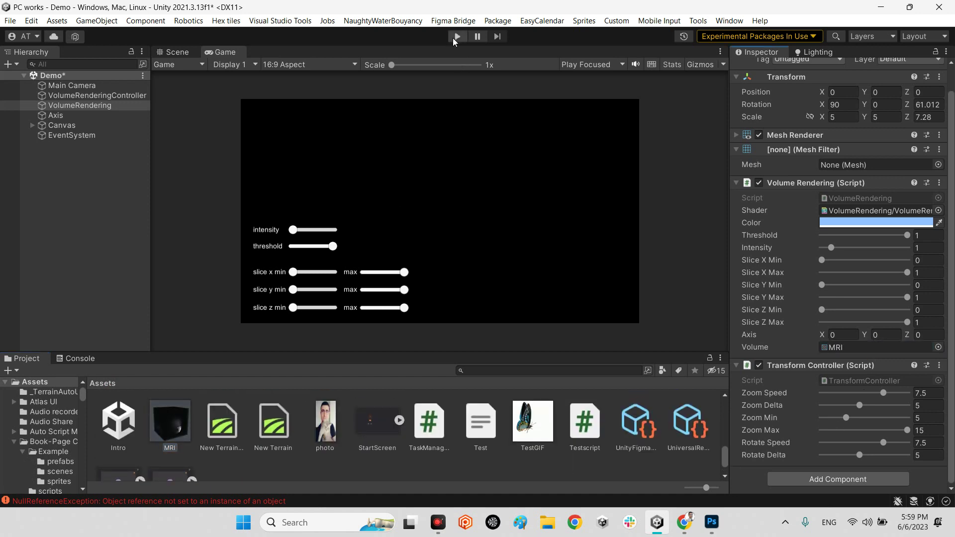
Run the scene, rotate the MRI head render, then view MRI-Head.256x256x256.raw in Photoshop
{"action": "left_click", "coordinate": [455, 38]}
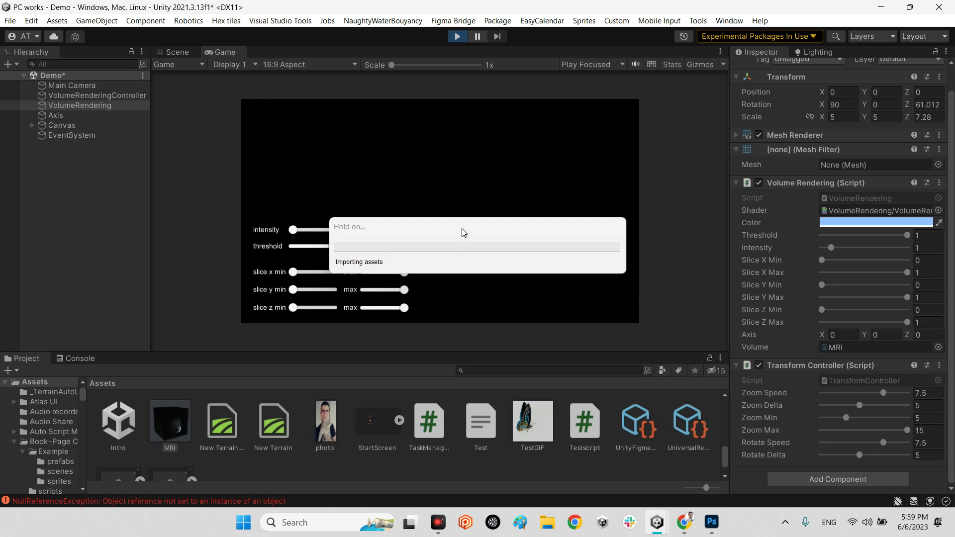
{"action": "left_click_drag", "start_coordinate": [437, 228], "coordinate": [658, 507]}
{"action": "left_click", "coordinate": [711, 523]}
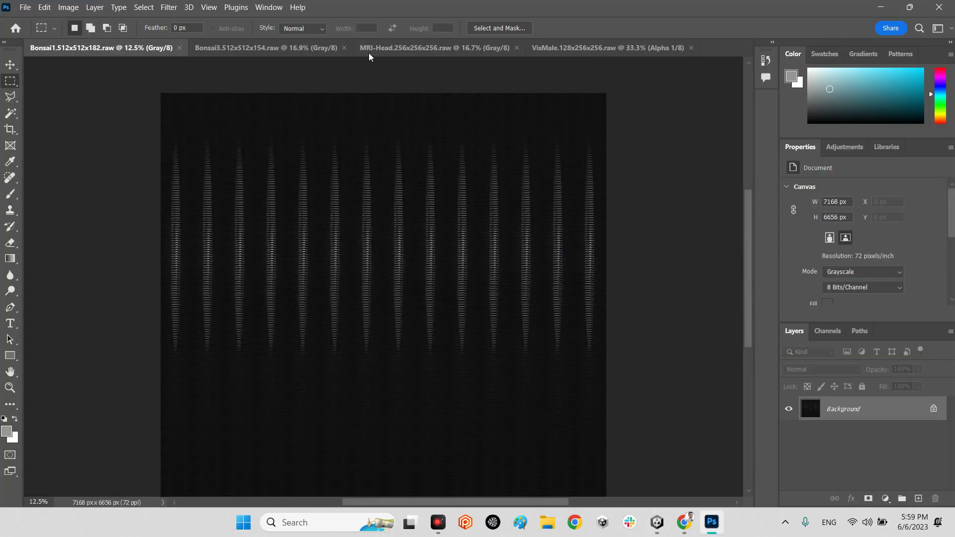
{"action": "left_click", "coordinate": [411, 44]}
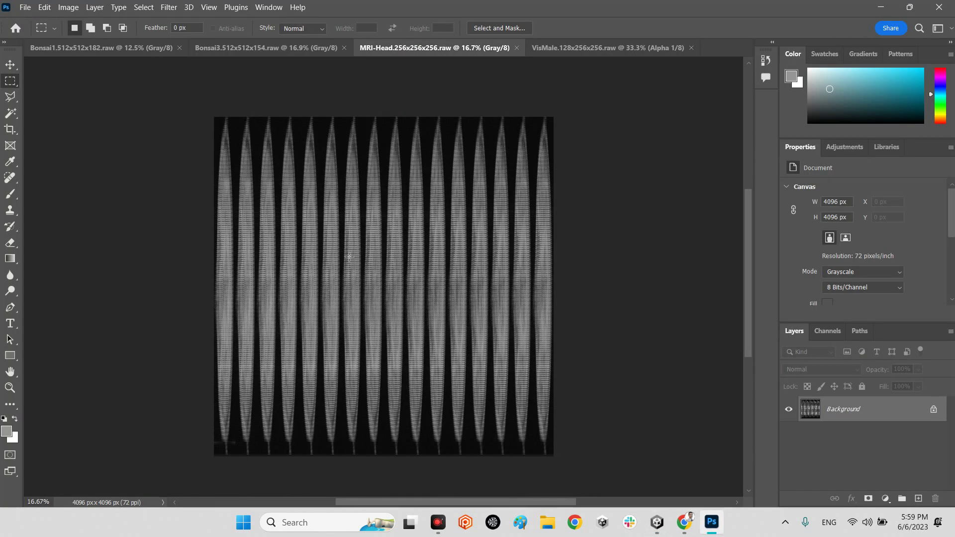
Back in Unity, cut into the MRI head along X and brighten the render slightly
{"action": "left_click", "coordinate": [657, 523]}
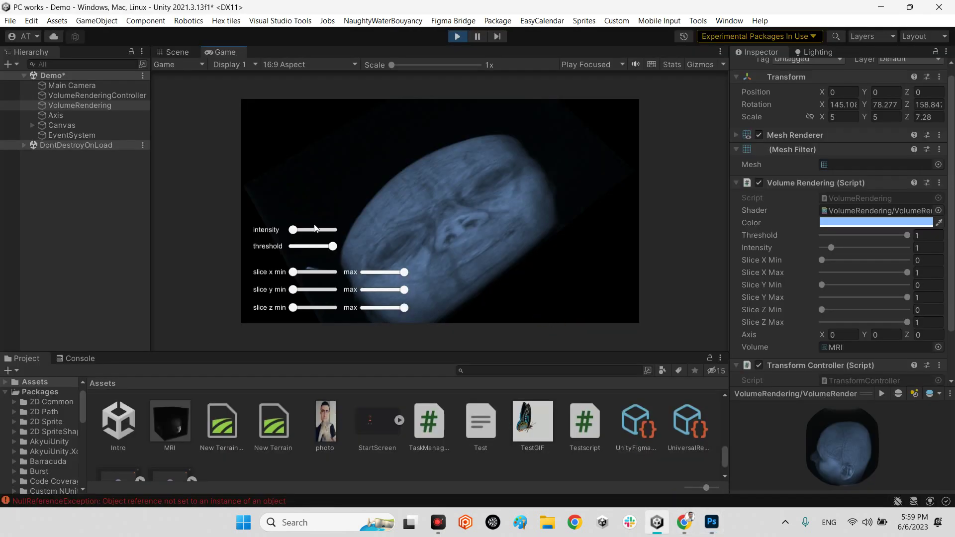
{"action": "left_click", "coordinate": [309, 275]}
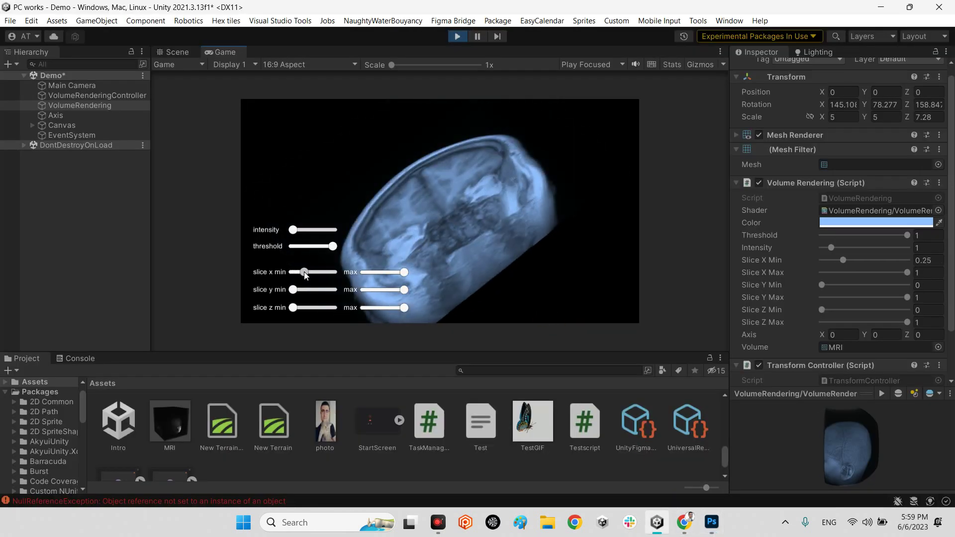
{"action": "mouse_move", "coordinate": [309, 275]}
{"action": "left_mouse_down"}
{"action": "mouse_move", "coordinate": [320, 272]}
{"action": "mouse_move", "coordinate": [299, 272]}
{"action": "left_mouse_up"}
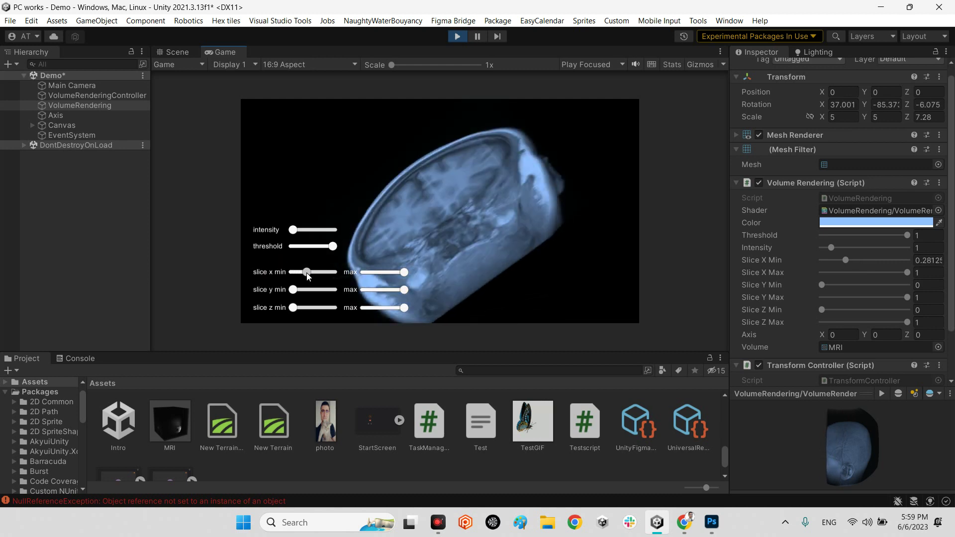
{"action": "left_click_drag", "start_coordinate": [301, 272], "coordinate": [310, 273]}
{"action": "left_click_drag", "start_coordinate": [293, 231], "coordinate": [337, 251]}
Try a Y slice, rotate the head, and sweep the X slice to Slice X Min 0.25
{"action": "left_click", "coordinate": [336, 305]}
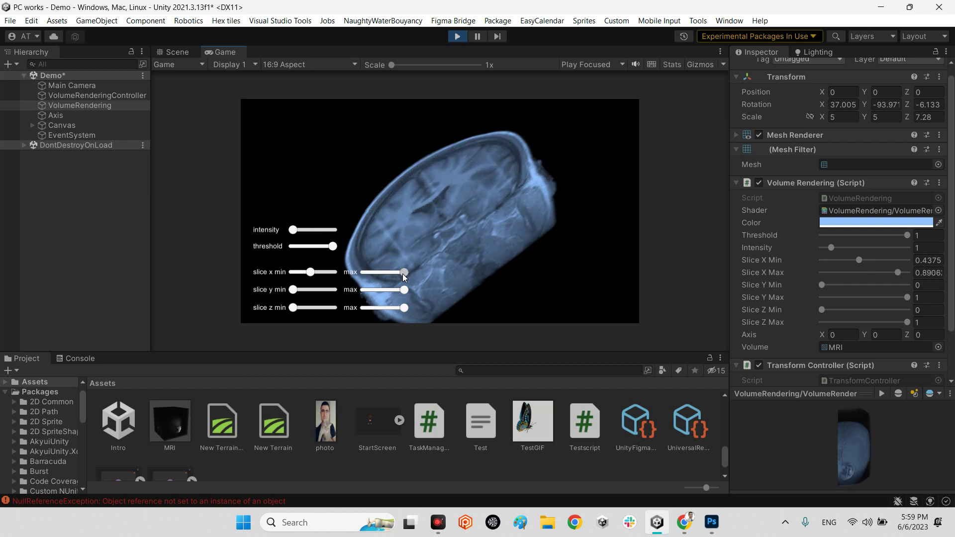
{"action": "left_click_drag", "start_coordinate": [294, 294], "coordinate": [277, 308]}
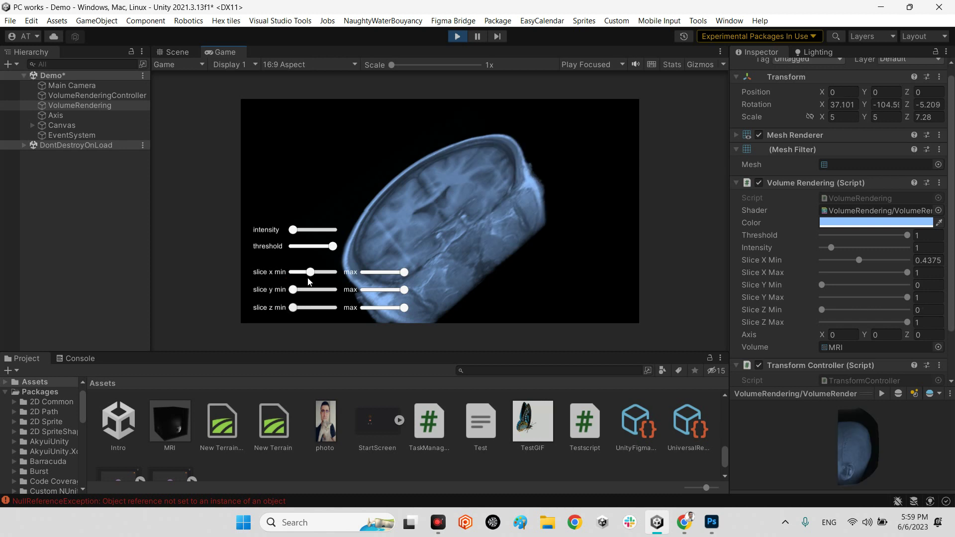
{"action": "mouse_move", "coordinate": [310, 281]}
{"action": "left_mouse_down"}
{"action": "mouse_move", "coordinate": [315, 273]}
{"action": "mouse_move", "coordinate": [306, 274]}
{"action": "left_mouse_up"}
{"action": "left_click_drag", "start_coordinate": [395, 256], "coordinate": [474, 226]}
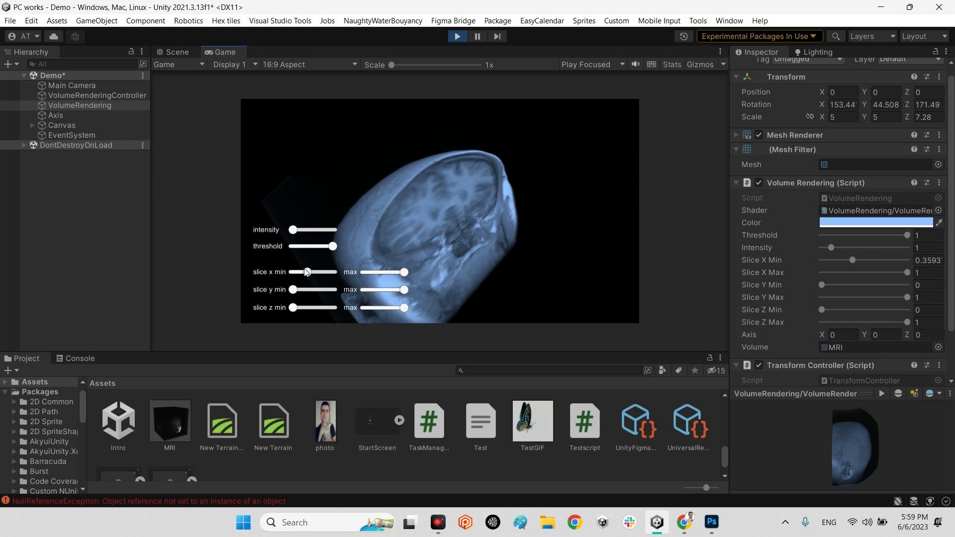
{"action": "mouse_move", "coordinate": [304, 269]}
{"action": "left_mouse_down"}
{"action": "mouse_move", "coordinate": [324, 268]}
{"action": "mouse_move", "coordinate": [300, 271]}
{"action": "left_mouse_up"}
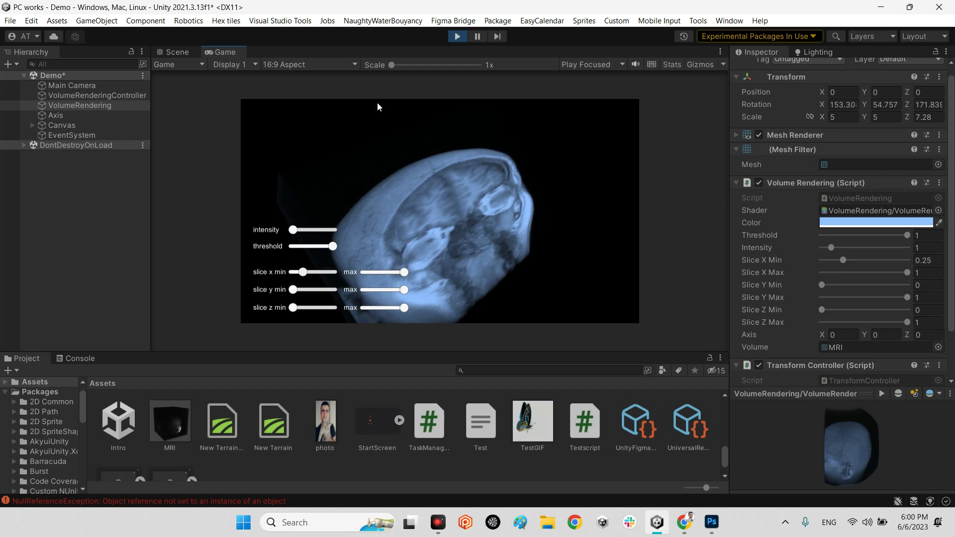
Exit Play mode so the Demo scene returns to editing with Slice X Min reset to 0
{"action": "left_click", "coordinate": [457, 41]}
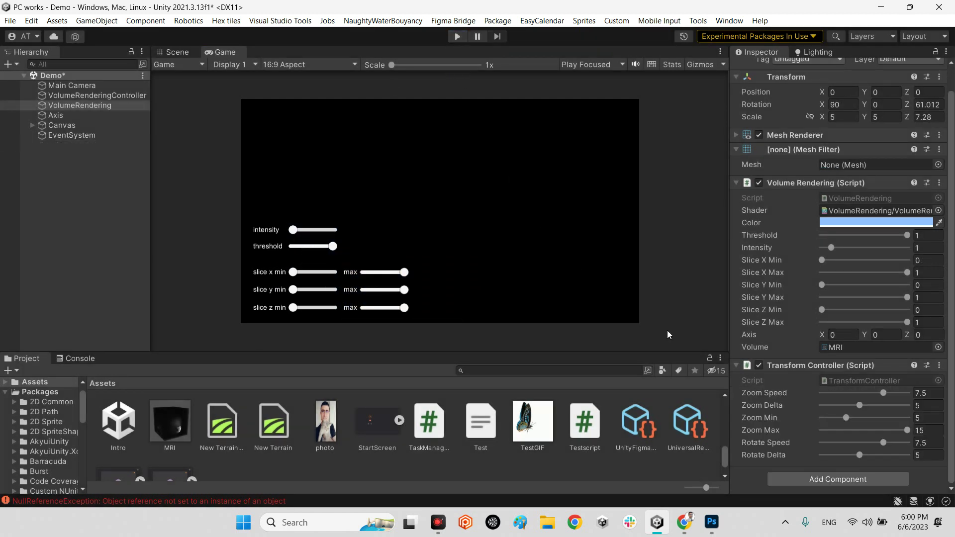